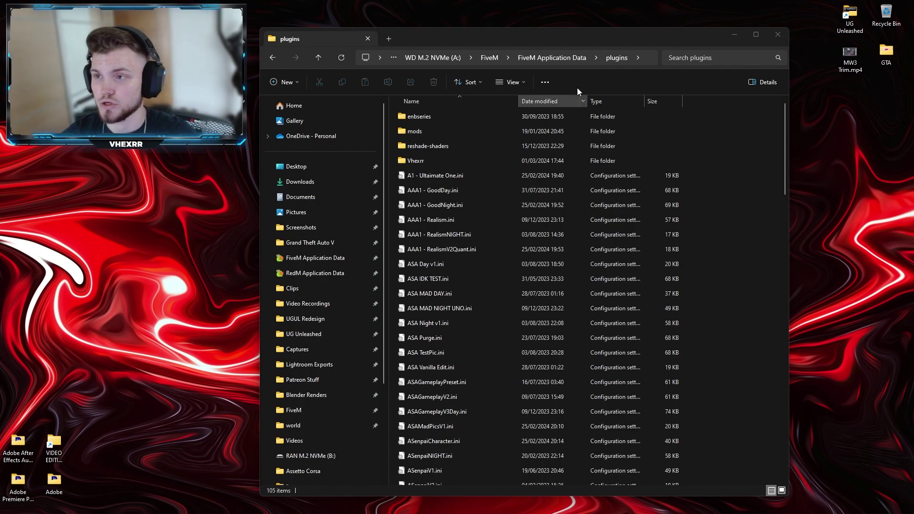
# Find ExtendedVideoExport.asi in the plugins folder, then return to FiveM Application Data.
pyautogui.click(553, 61)
pyautogui.click(552, 61)
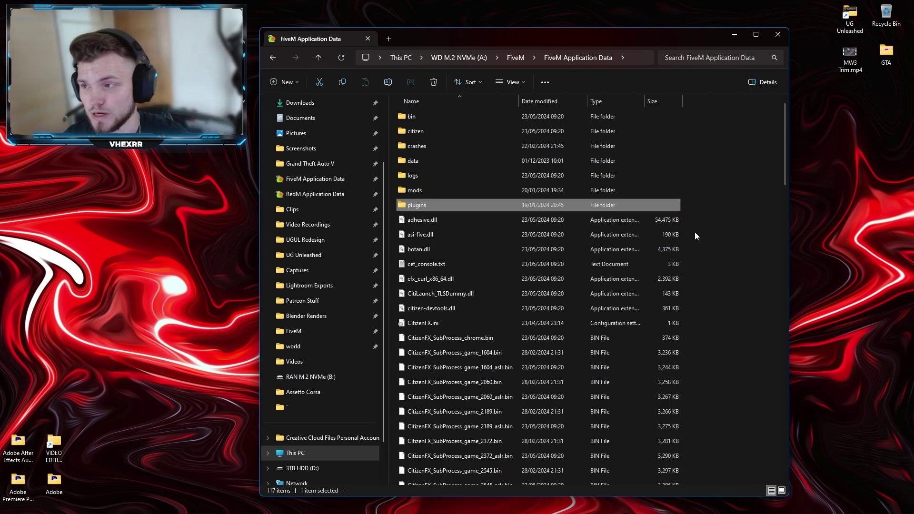
pyautogui.click(731, 230)
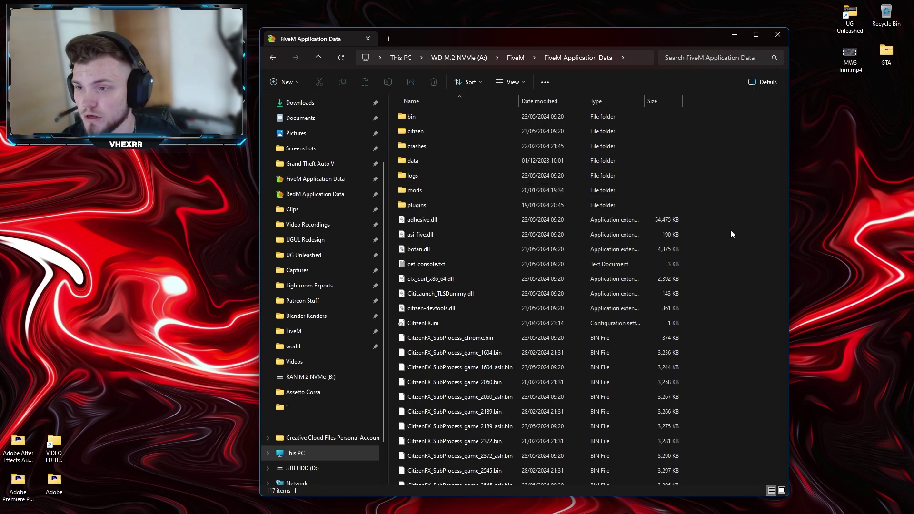
pyautogui.doubleClick(461, 204)
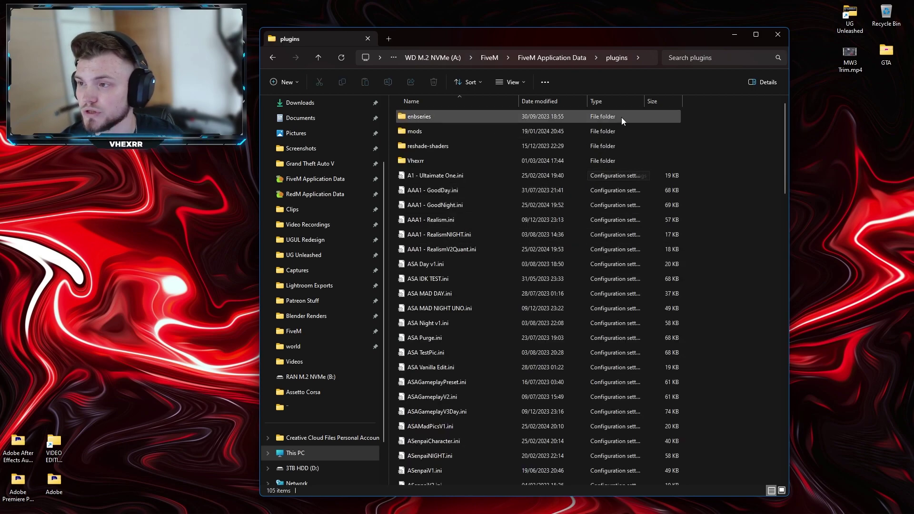
pyautogui.click(558, 60)
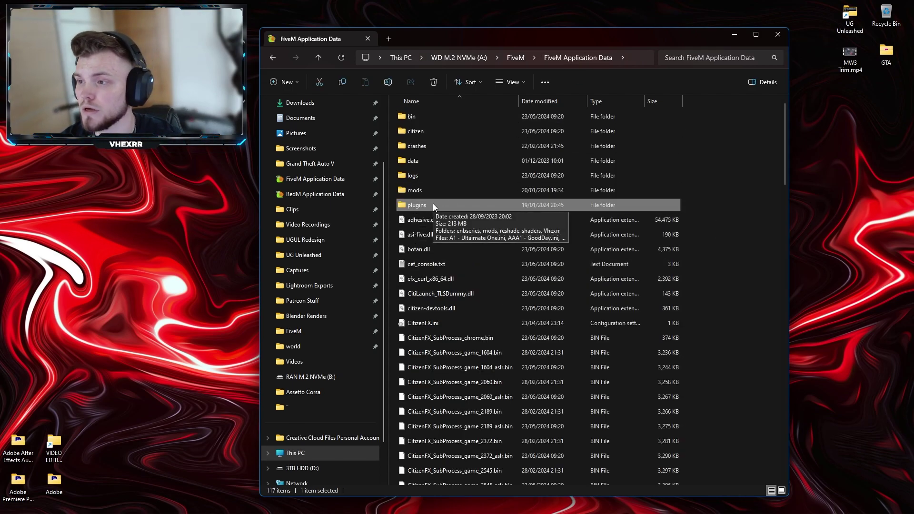
pyautogui.doubleClick(417, 205)
pyautogui.scroll(-2, 524, 343)
pyautogui.scroll(-10, 492, 346)
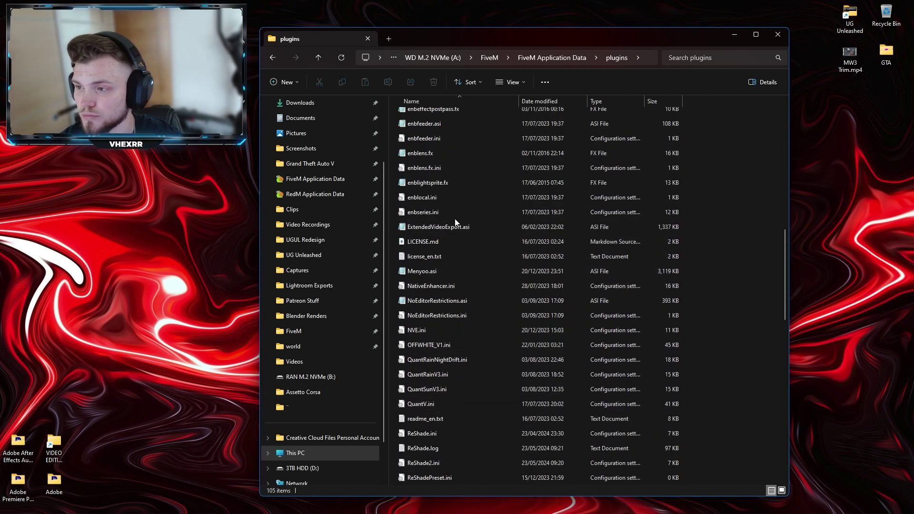
pyautogui.click(470, 227)
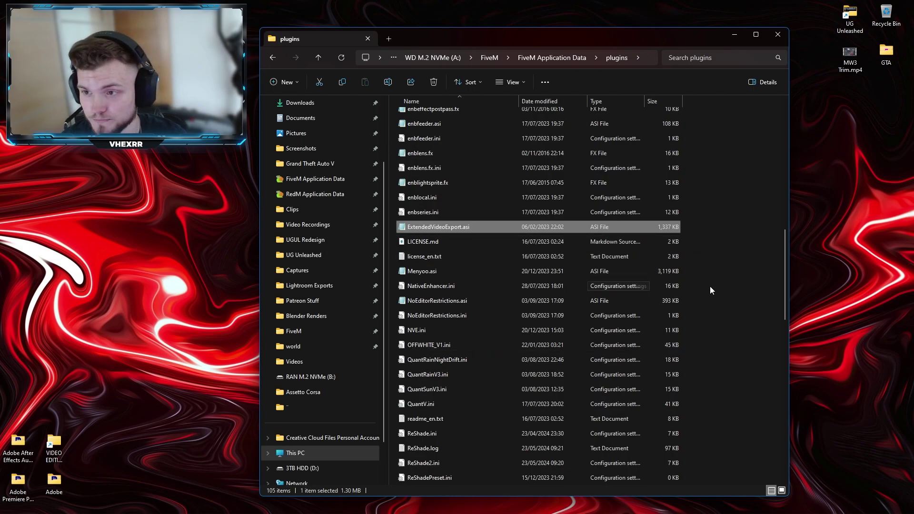
pyautogui.click(550, 59)
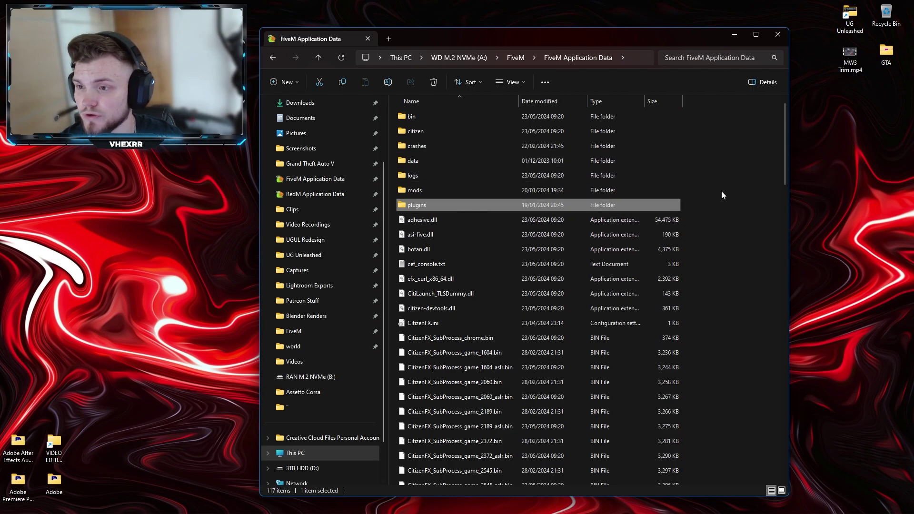
# Navigate through data, cache and subprocess into the EVE folder.
pyautogui.doubleClick(444, 162)
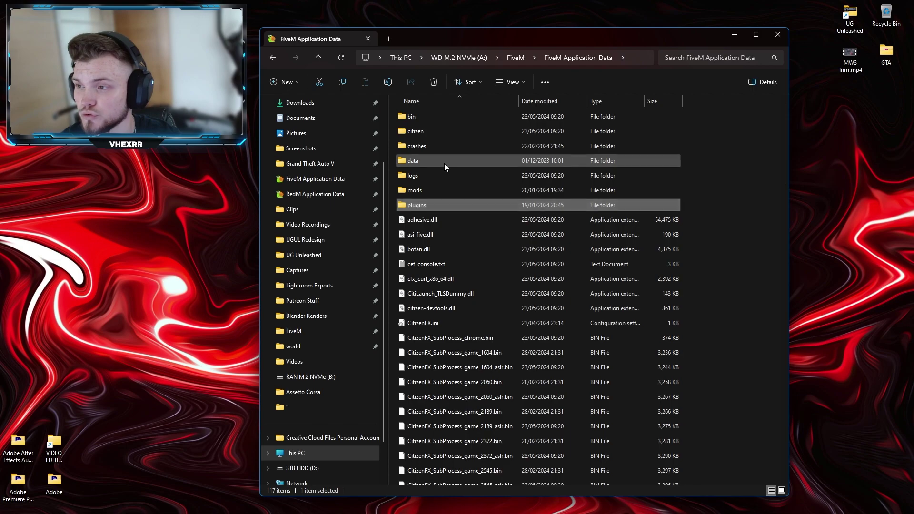
pyautogui.doubleClick(465, 117)
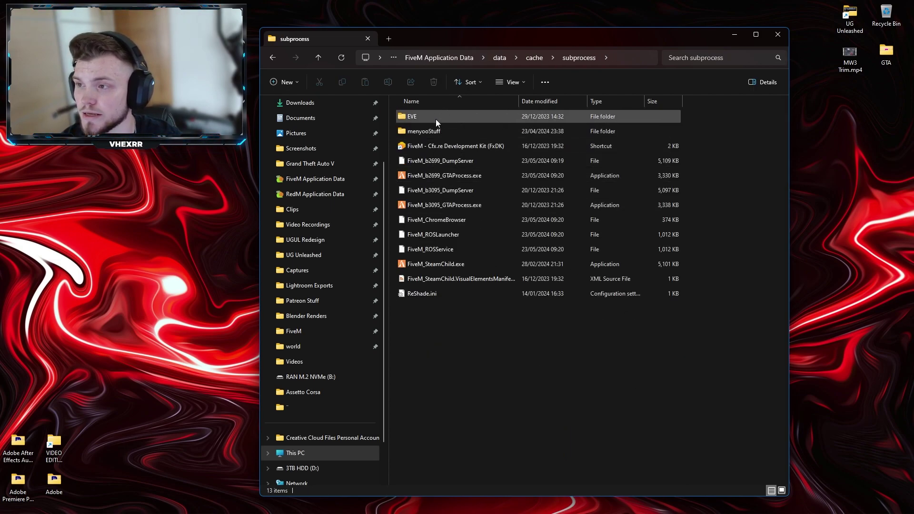
pyautogui.click(461, 119)
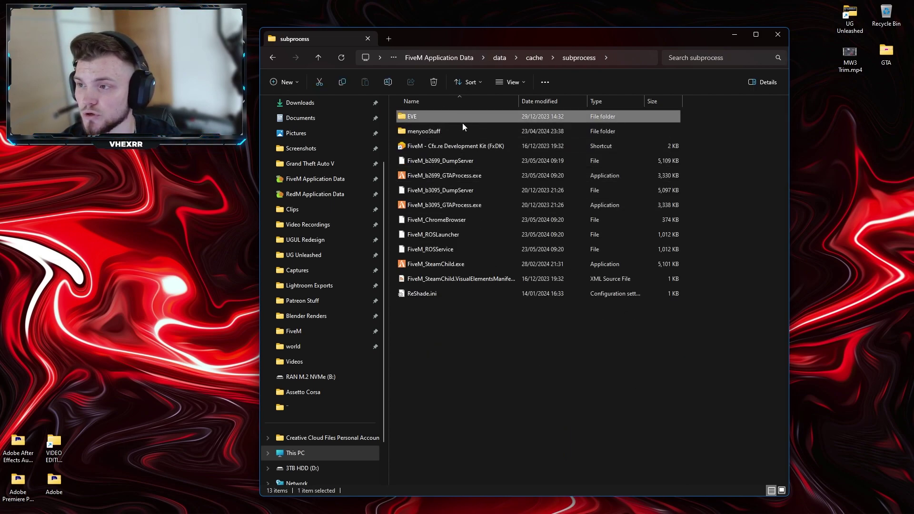
pyautogui.doubleClick(418, 116)
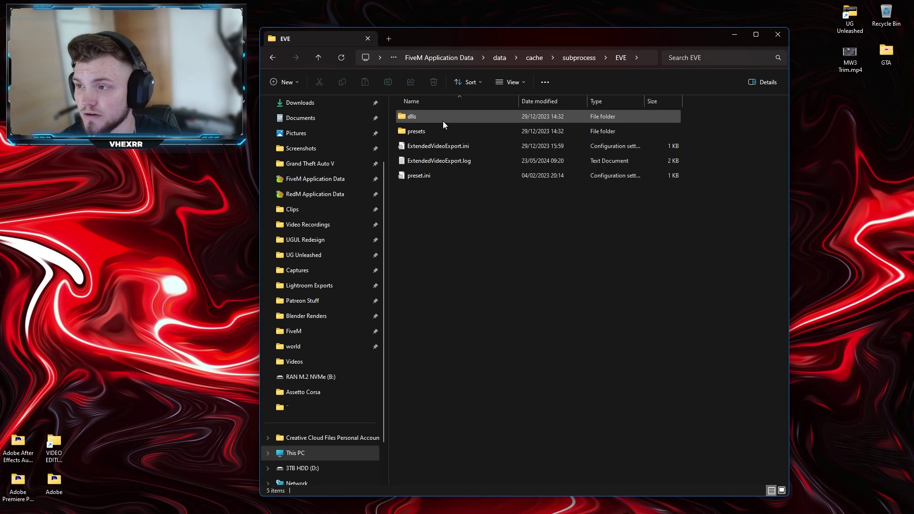
# Highlight ExtendedVideoExport.ini and preset.ini, then view the presets folder and return to EVE.
pyautogui.click(434, 146)
pyautogui.click(434, 176)
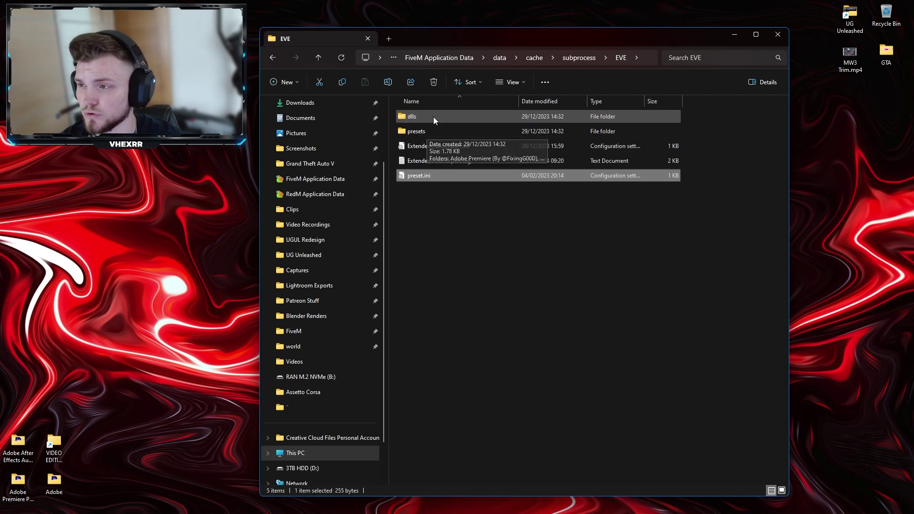
pyautogui.click(587, 270)
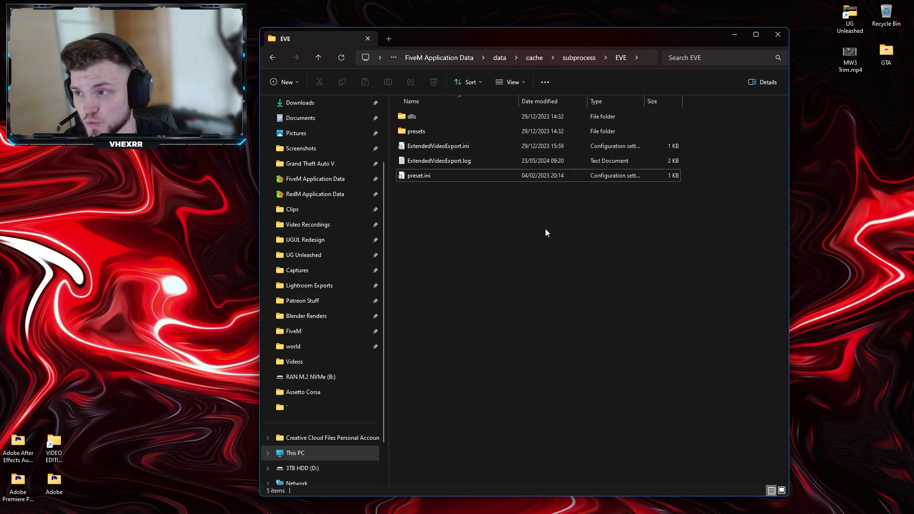
pyautogui.doubleClick(465, 134)
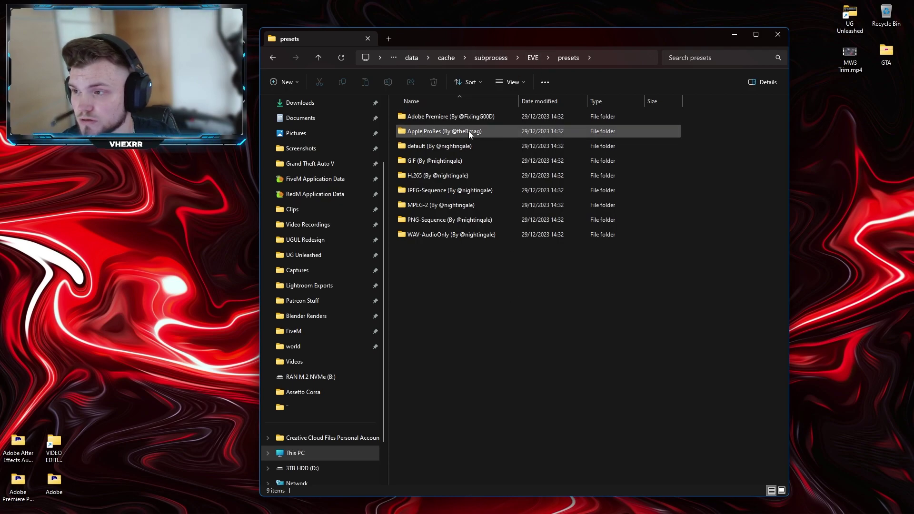
pyautogui.click(531, 57)
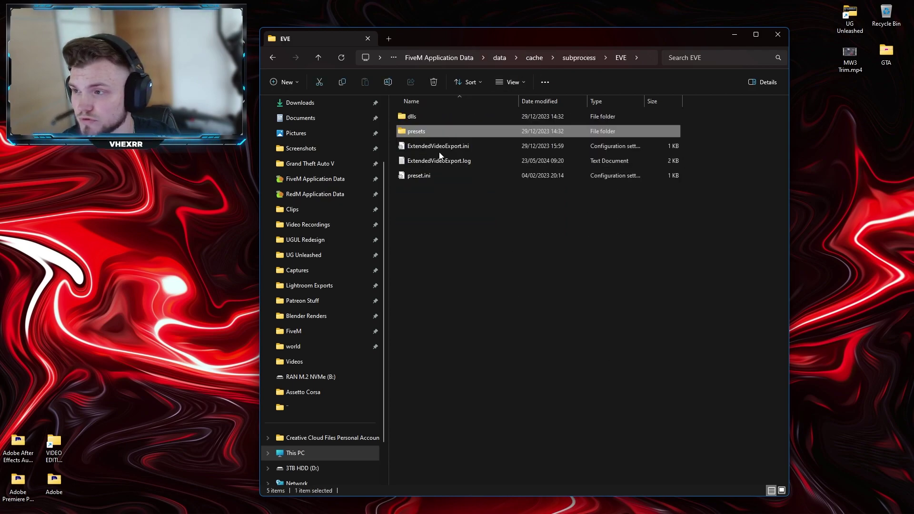
# Open preset.ini and ExtendedVideoExport.ini in Notepad to view their settings.
pyautogui.doubleClick(457, 176)
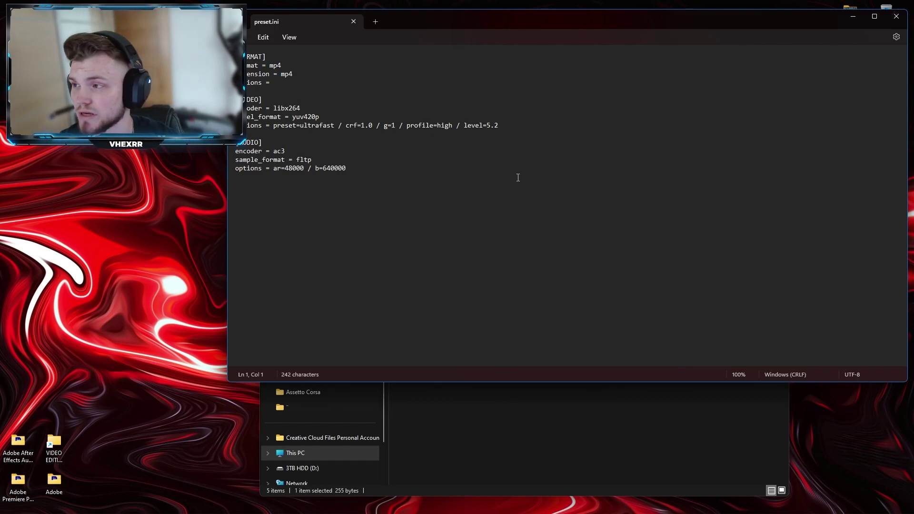
pyautogui.hotkey('alt', 'Tab')
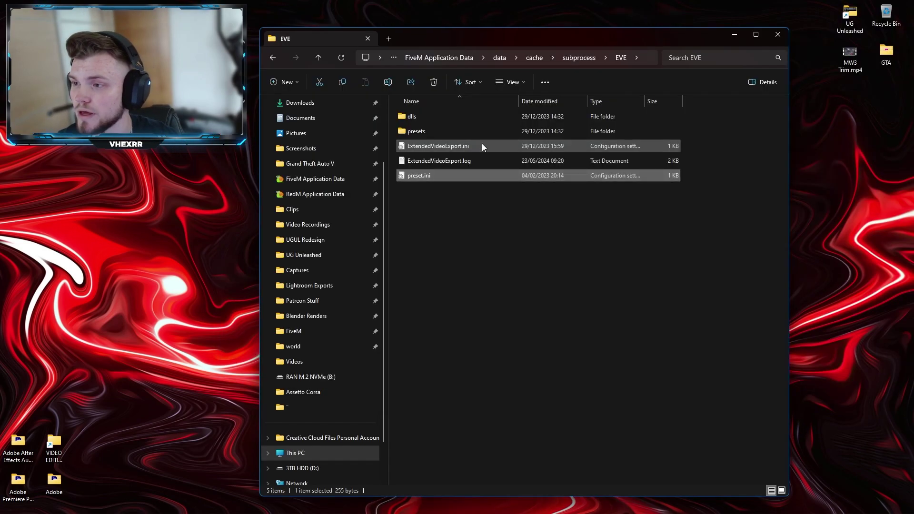
pyautogui.doubleClick(481, 144)
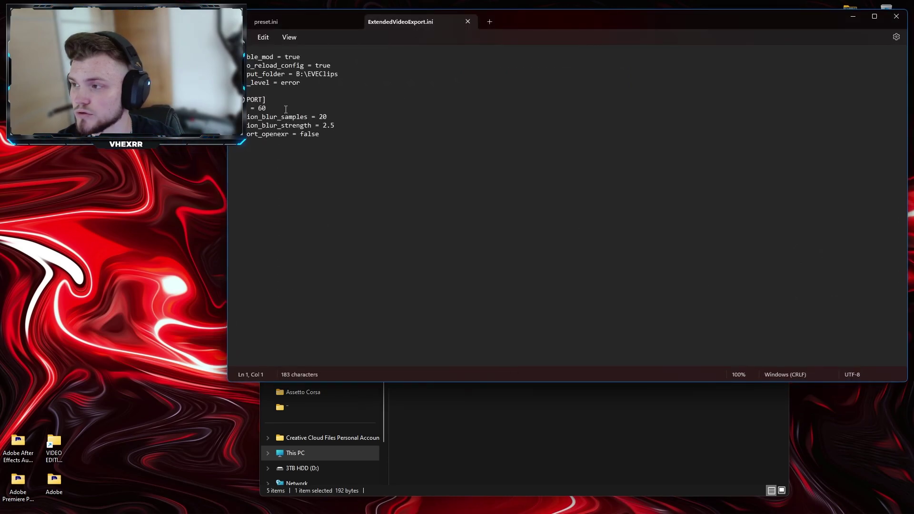
# Point out the 60 fps value and B:\EVEClips output path, then close ExtendedVideoExport.ini.
pyautogui.click(275, 109)
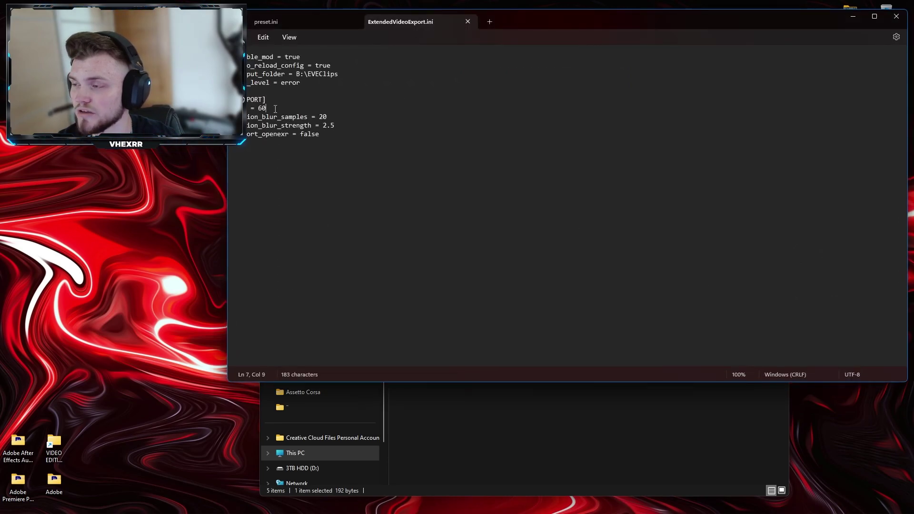
pyautogui.moveTo(353, 74); pyautogui.dragTo(296, 75)
pyautogui.click(353, 75)
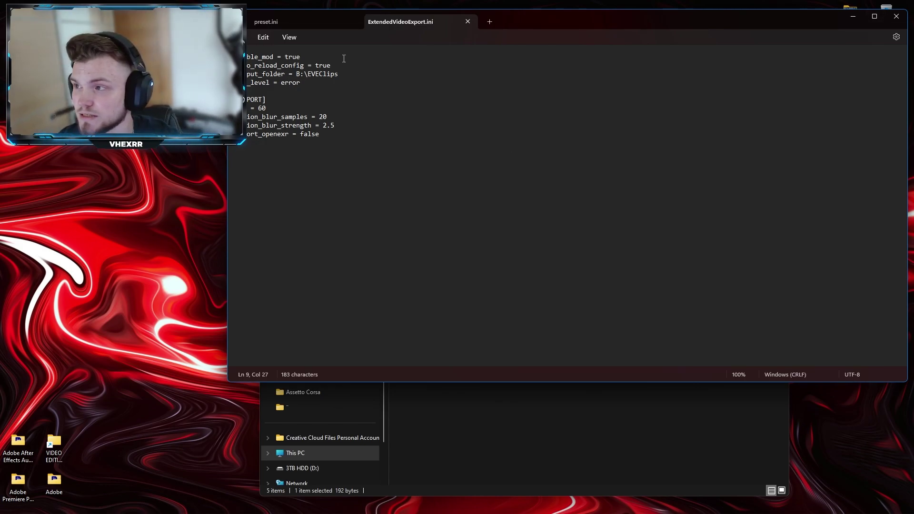
pyautogui.moveTo(338, 75); pyautogui.dragTo(295, 79)
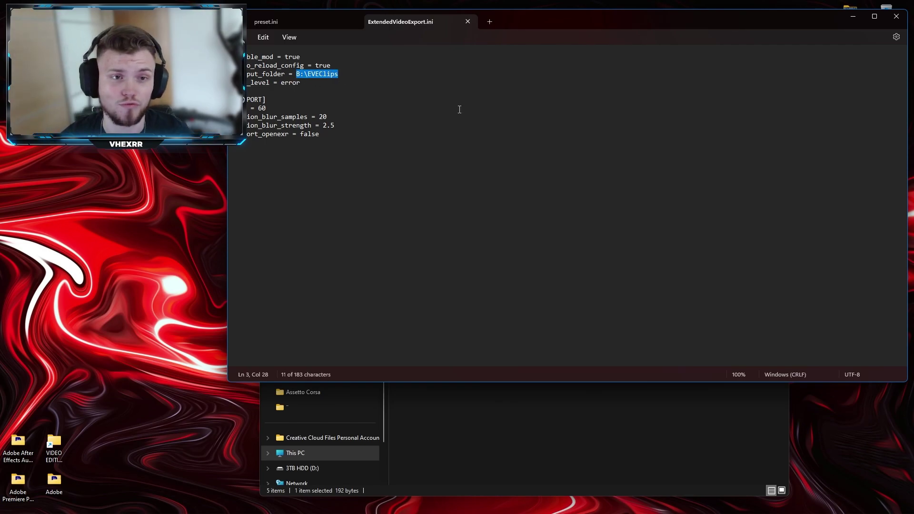
pyautogui.click(587, 120)
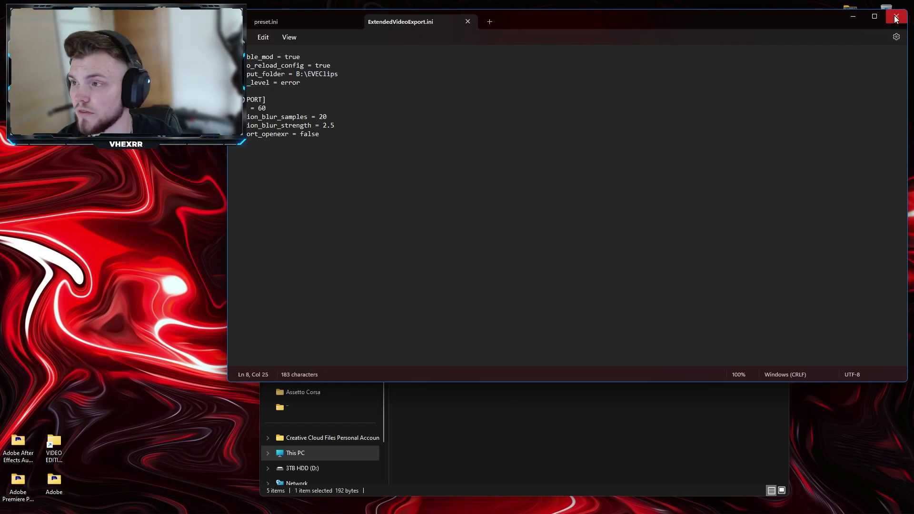
pyautogui.click(897, 16)
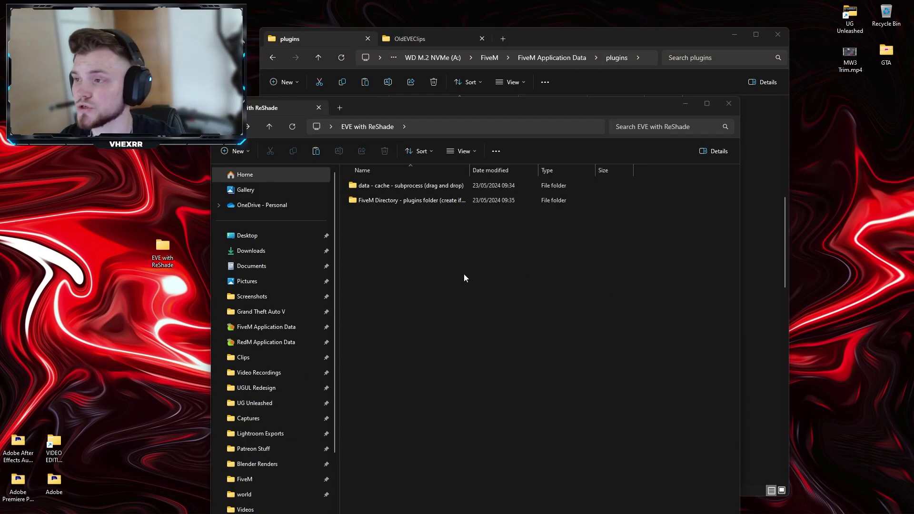
# Close the EVE with ReShade folder window.
pyautogui.click(729, 104)
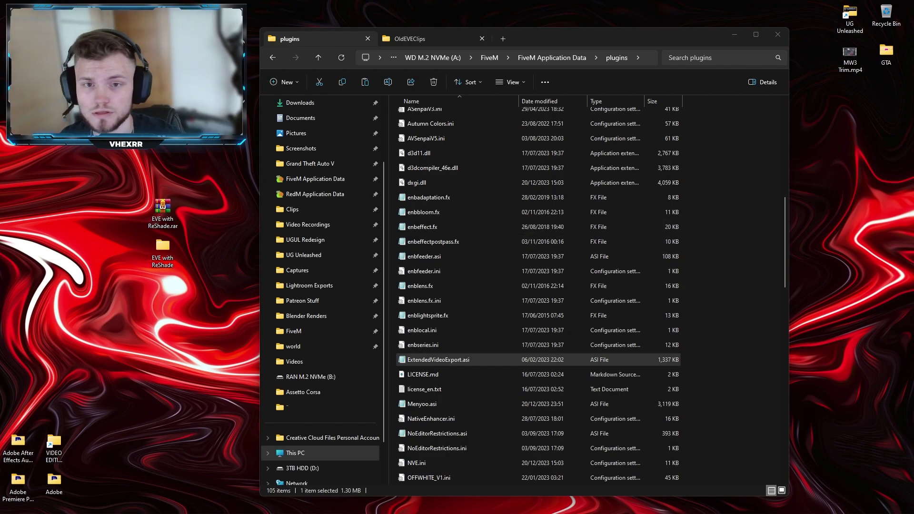
# In the archive, show ExtendedVideoExport.asi inside the FiveM Directory plugins folder.
pyautogui.press('Escape')
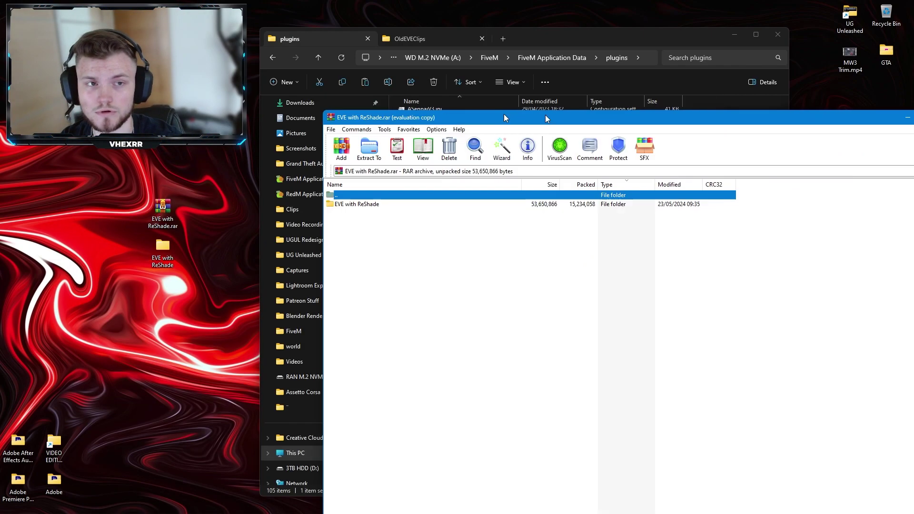
pyautogui.moveTo(504, 114); pyautogui.dragTo(322, 75)
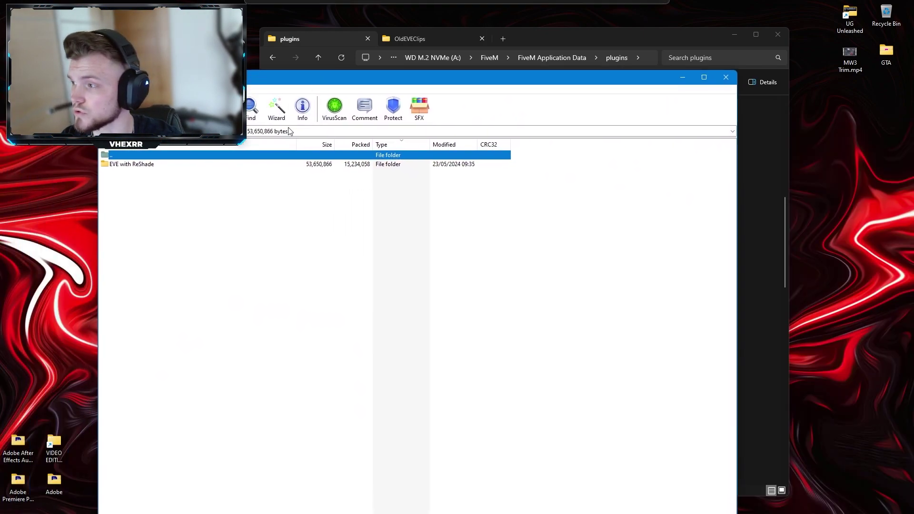
pyautogui.doubleClick(135, 167)
pyautogui.click(129, 168)
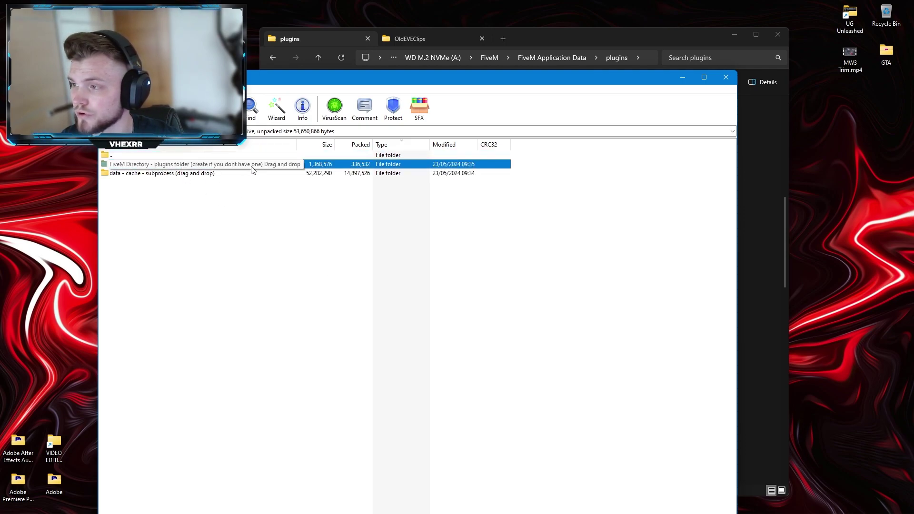
pyautogui.doubleClick(149, 166)
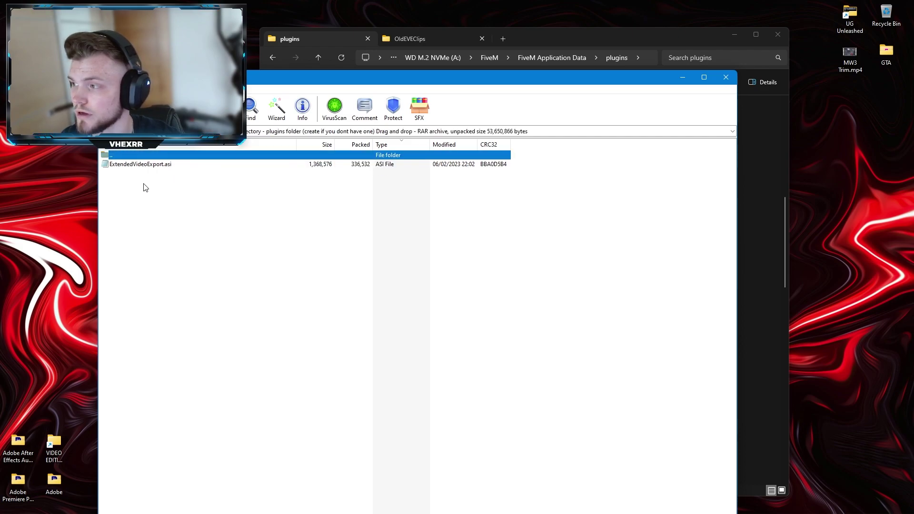
pyautogui.click(152, 166)
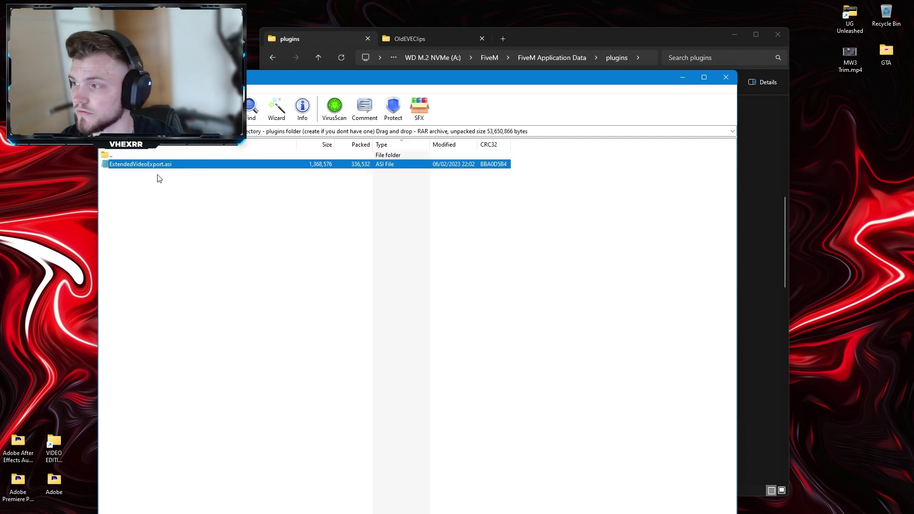
# Show the EVE folder inside the archive's data - cache - subprocess folder, then switch to plugins.
pyautogui.doubleClick(123, 155)
pyautogui.click(113, 174)
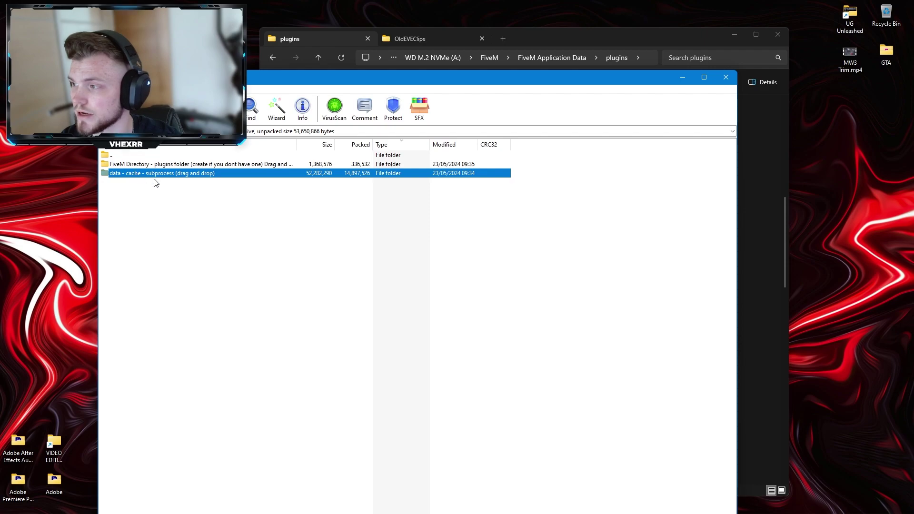
pyautogui.doubleClick(200, 175)
pyautogui.click(137, 166)
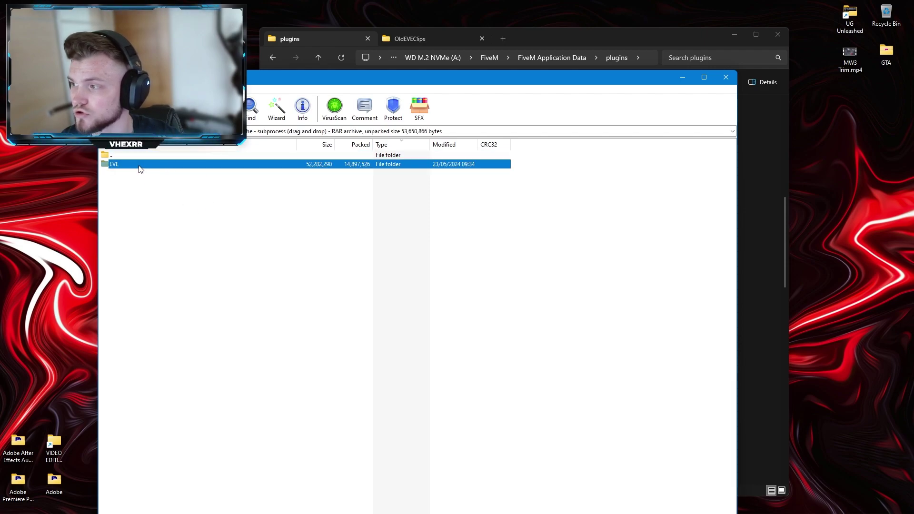
pyautogui.click(540, 35)
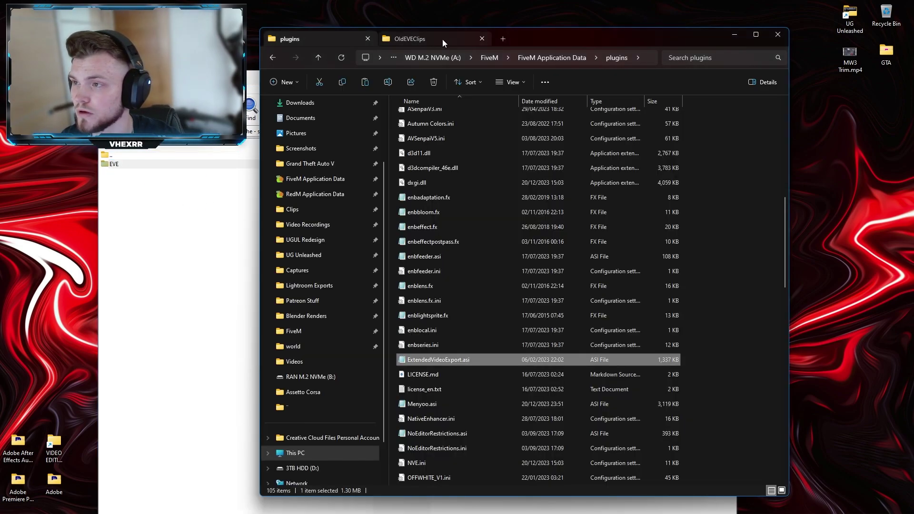
# Close the OldEVEClips tab and confirm ExtendedVideoExport.asi sits in FiveM Application Data\plugins.
pyautogui.click(482, 39)
pyautogui.click(488, 57)
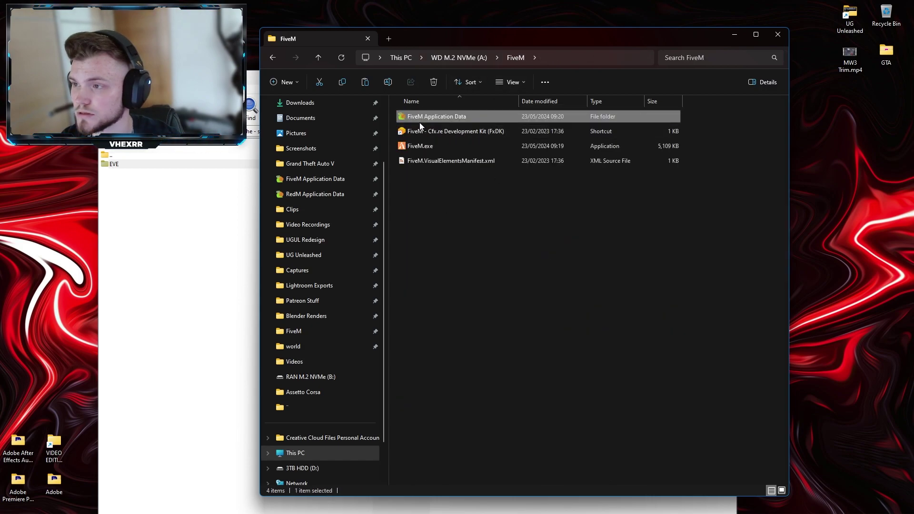
pyautogui.doubleClick(420, 122)
pyautogui.doubleClick(446, 204)
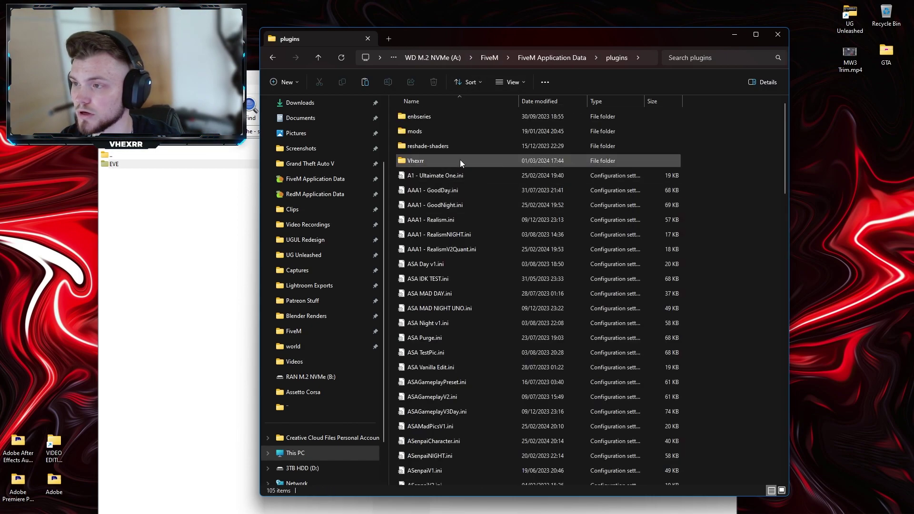
pyautogui.scroll(-9, 478, 374)
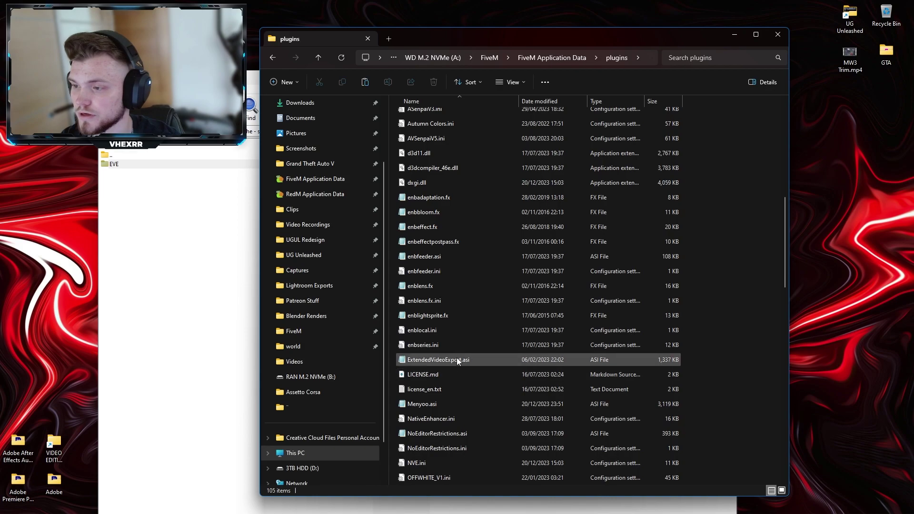
pyautogui.click(457, 361)
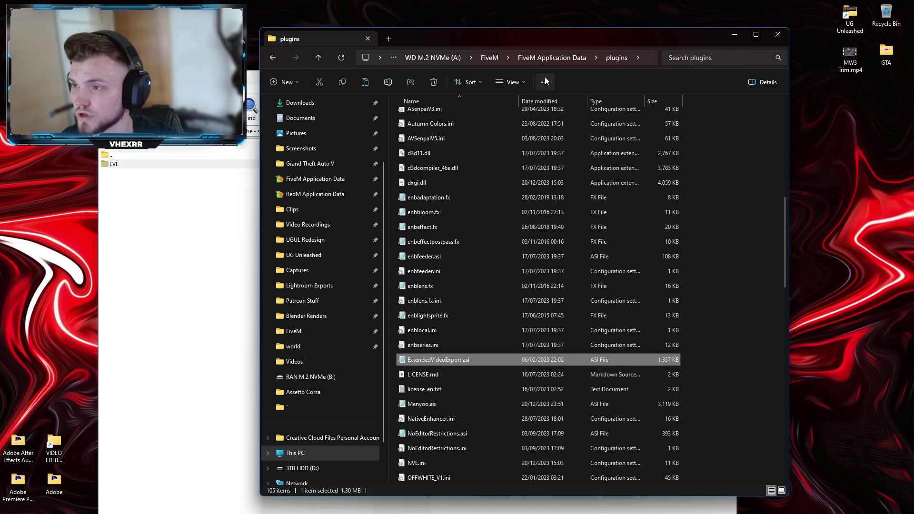
pyautogui.click(552, 57)
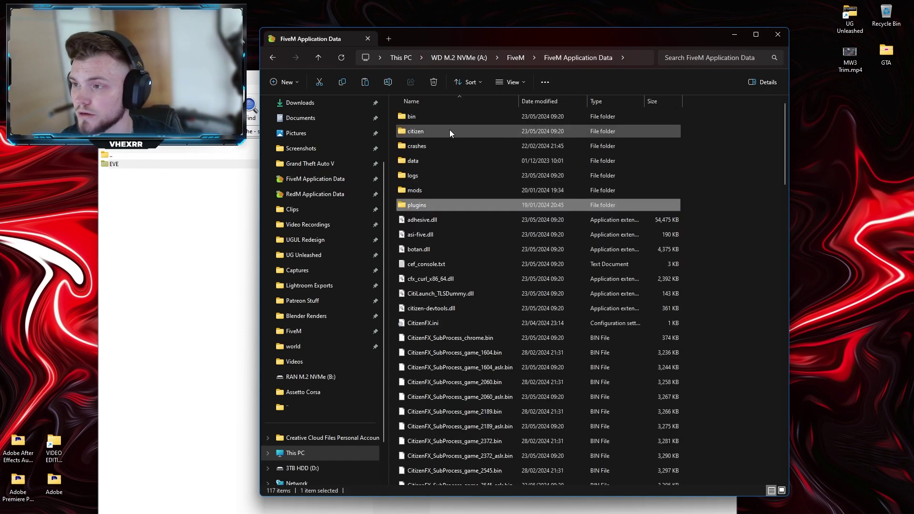
# Check the EVE folder inside data\cache\subprocess, then return to subprocess.
pyautogui.doubleClick(449, 130)
pyautogui.click(558, 58)
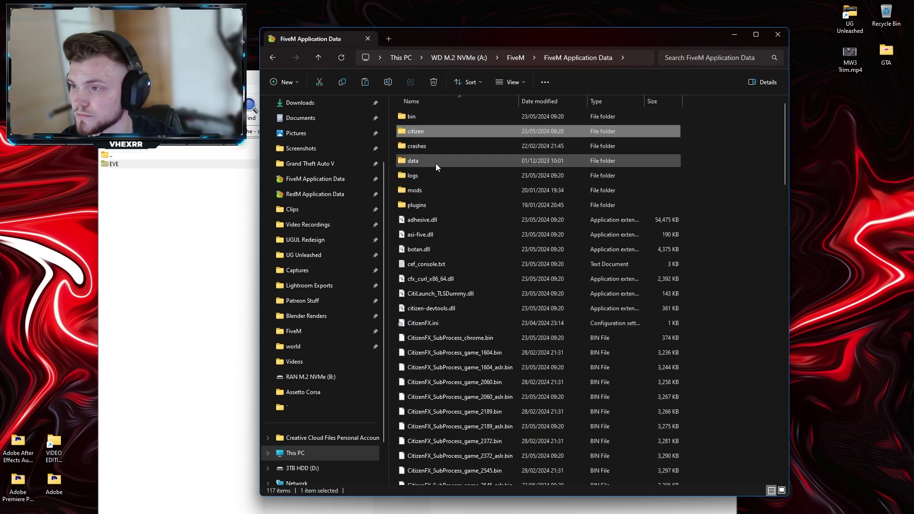
pyautogui.doubleClick(435, 162)
pyautogui.doubleClick(445, 117)
pyautogui.doubleClick(456, 134)
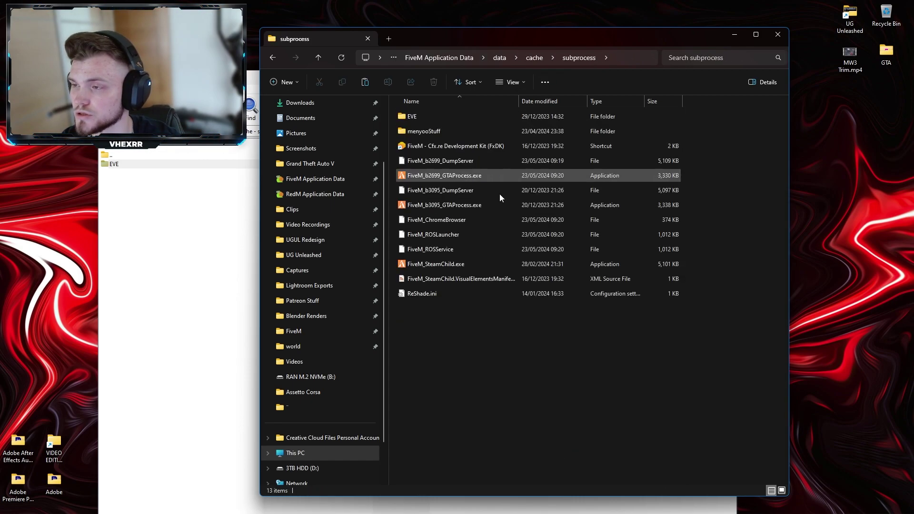
pyautogui.doubleClick(493, 116)
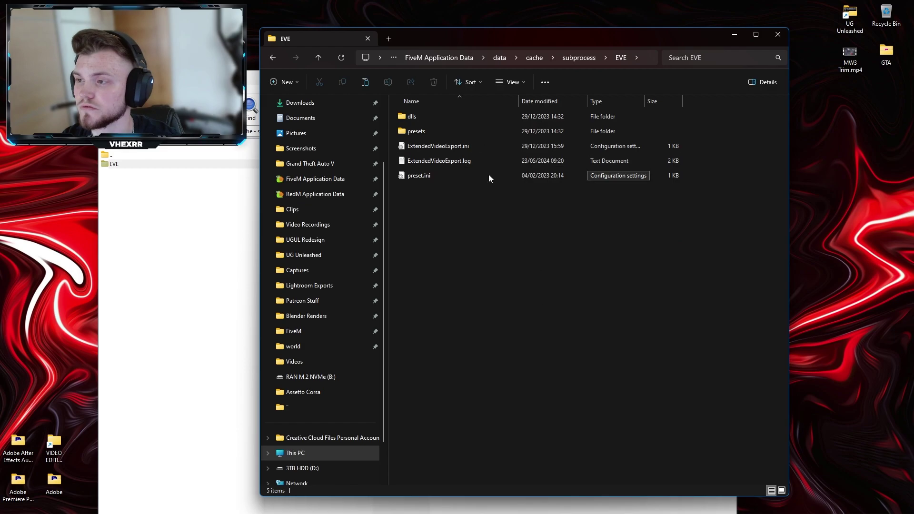
pyautogui.click(573, 56)
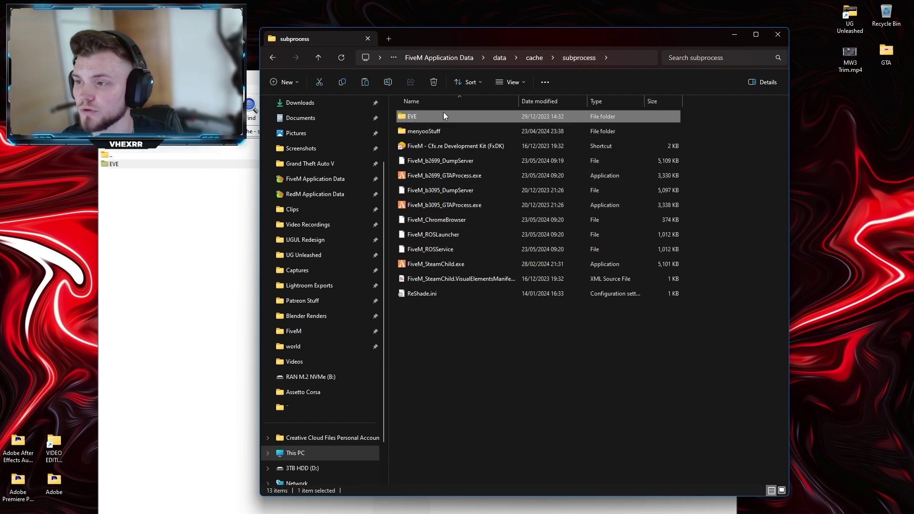
pyautogui.click(547, 386)
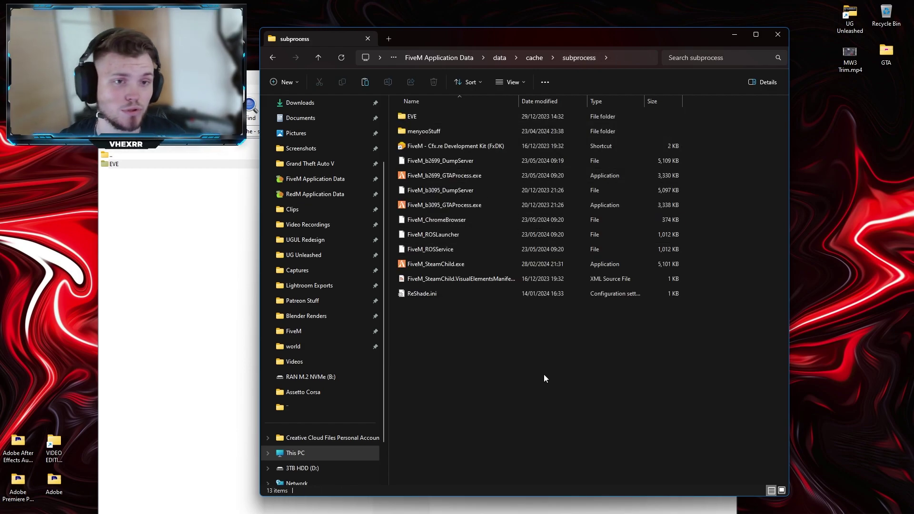